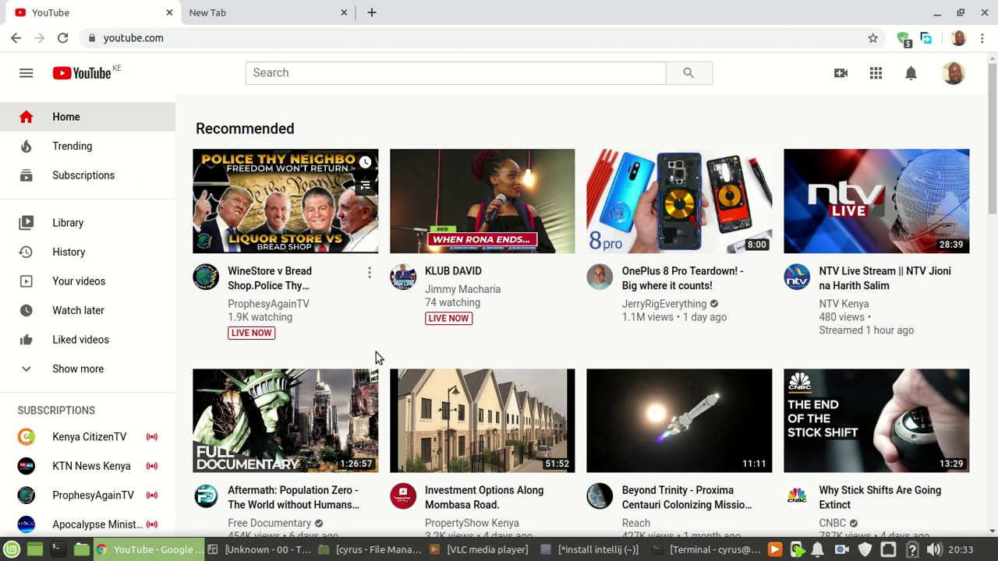
Run a Google search for 'free download manager' in the New Tab tab
{"action": "scroll", "coordinate": [390, 366], "scroll_direction": "down", "scroll_amount": 1}
{"action": "scroll", "coordinate": [413, 376], "scroll_direction": "up", "scroll_amount": 1}
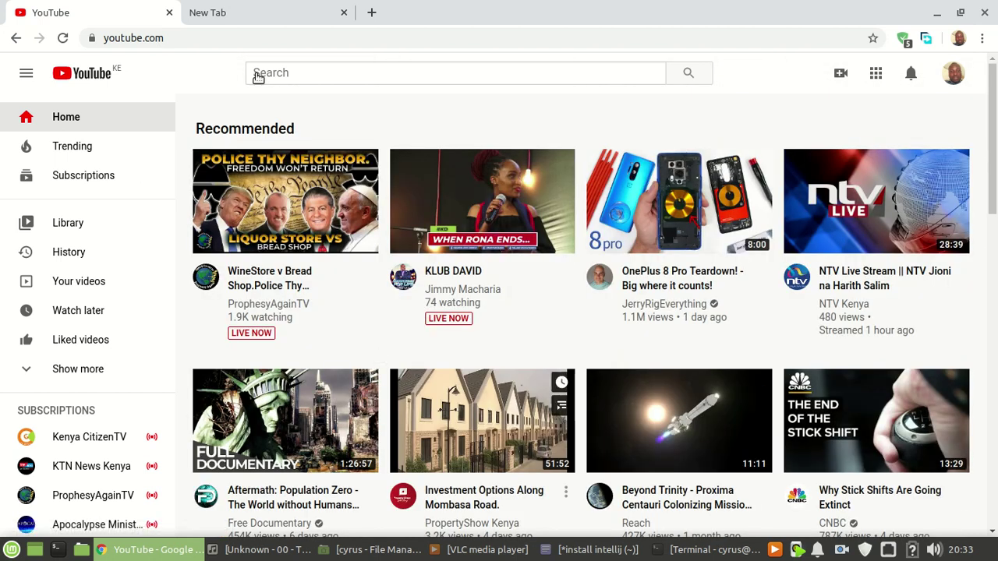
{"action": "left_click", "coordinate": [272, 7]}
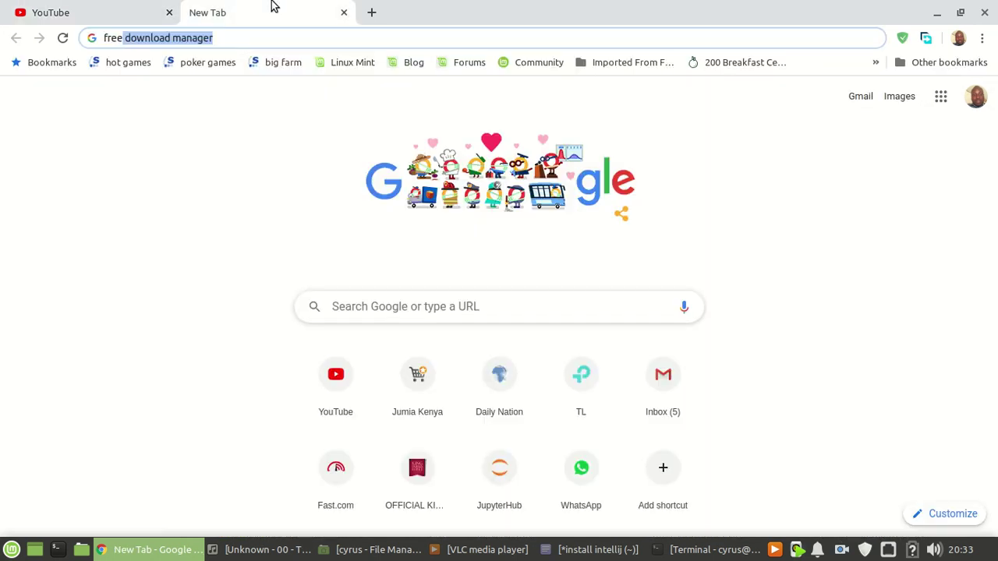
{"action": "left_click", "coordinate": [228, 37]}
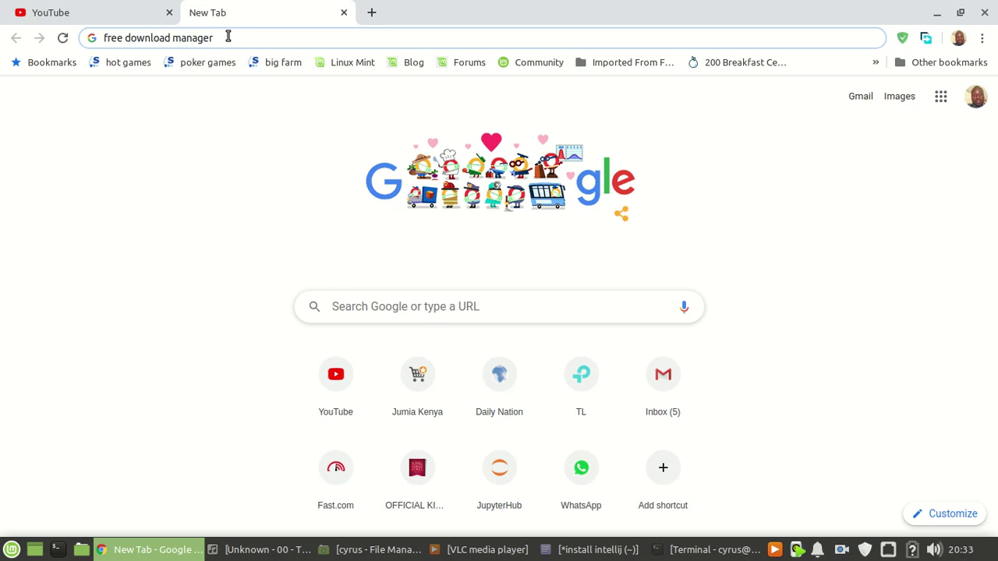
{"action": "key", "text": "Return"}
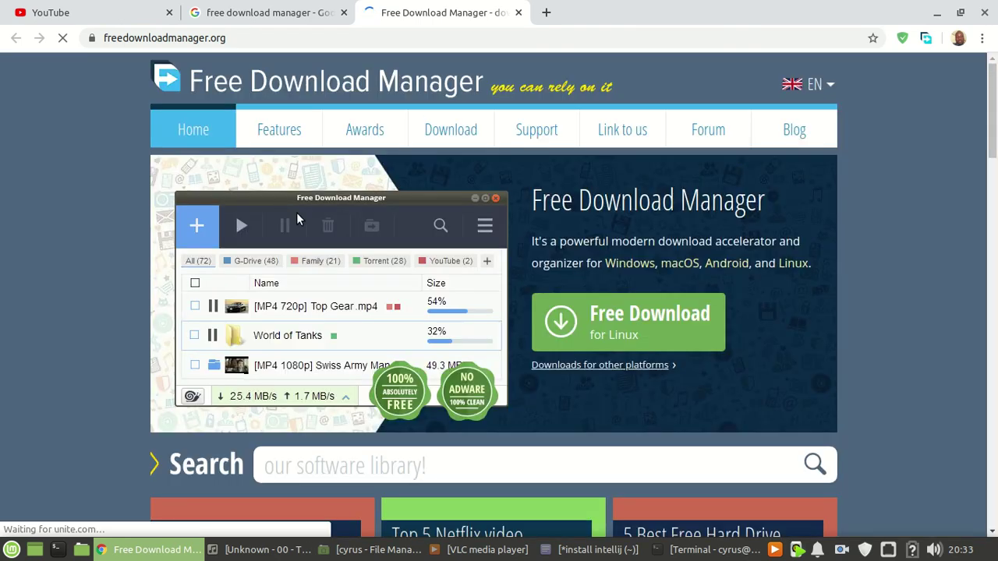
Scroll through the freedownloadmanager.org home page to look it over
{"action": "scroll", "coordinate": [628, 238], "scroll_direction": "down", "scroll_amount": 1}
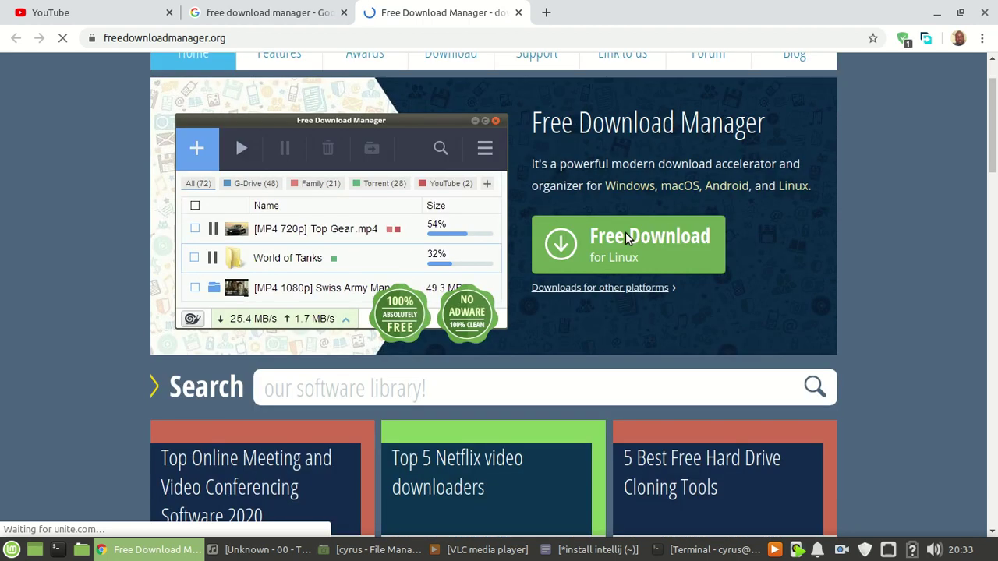
{"action": "scroll", "coordinate": [630, 238], "scroll_direction": "up", "scroll_amount": 1}
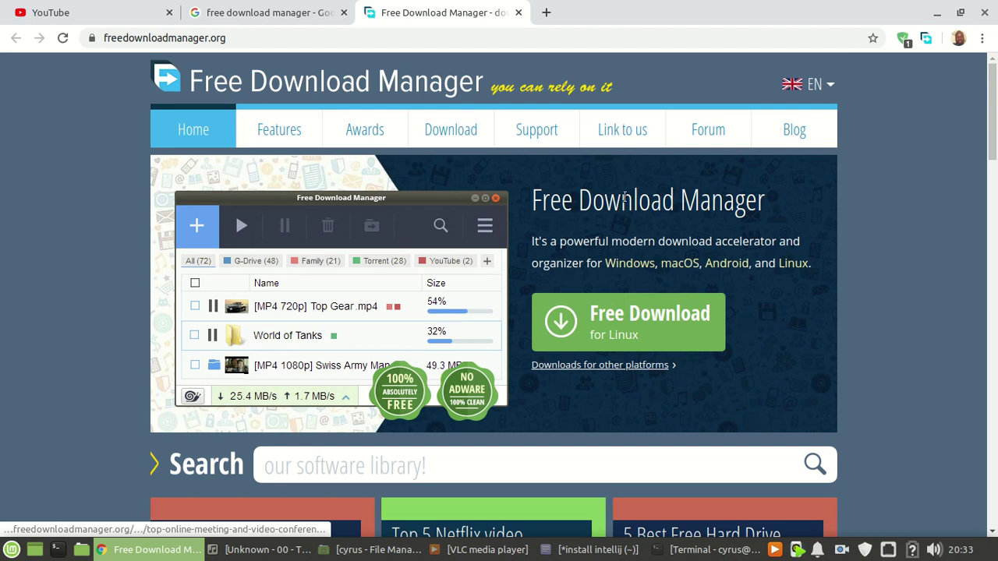
Minimise Chrome to the desktop and launch Free Download Manager from its desktop shortcut
{"action": "key", "text": "super+d"}
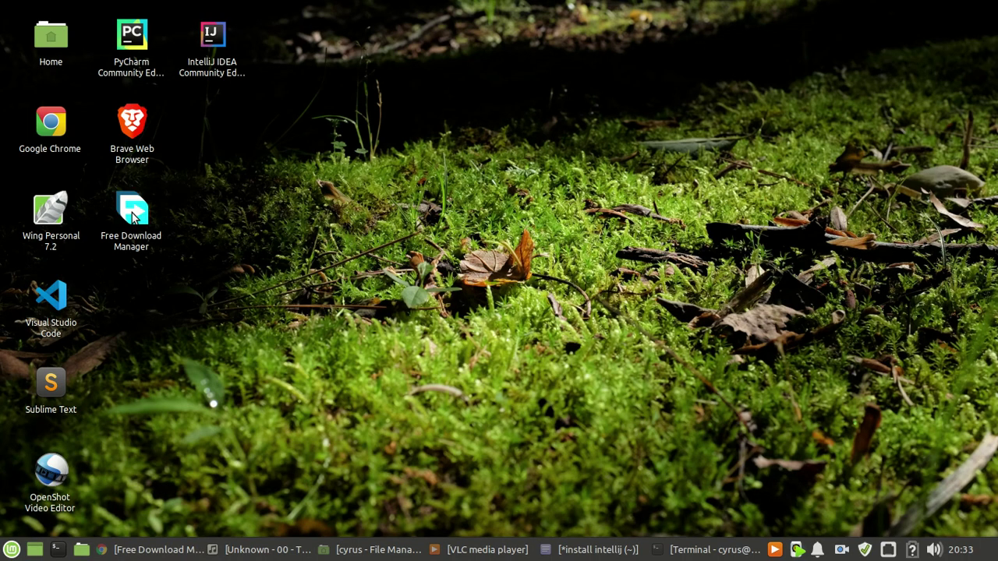
{"action": "left_click", "coordinate": [133, 217]}
{"action": "double_click", "coordinate": [133, 216]}
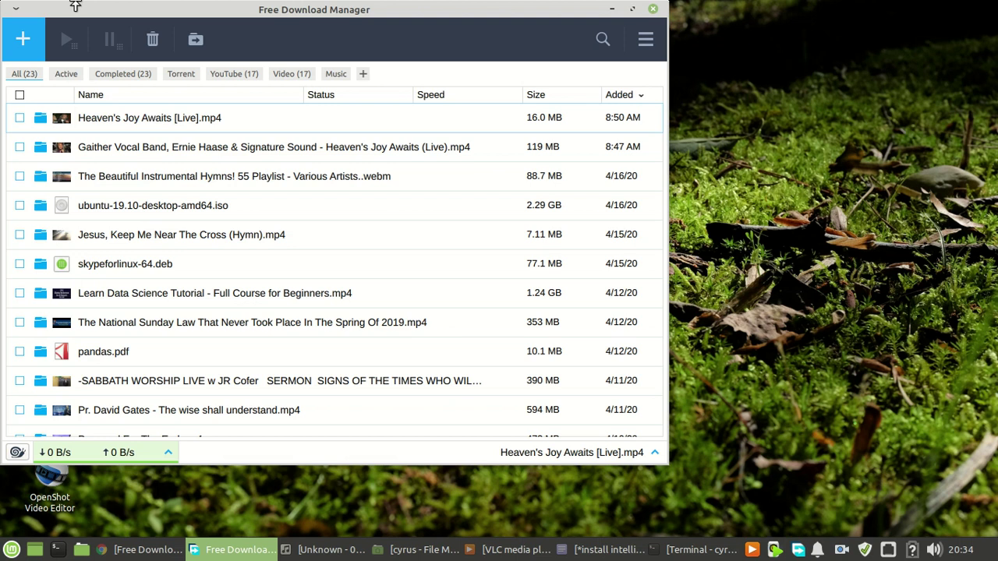
Open Free Download Manager's Browser Integration preferences to reach its Chrome extension page
{"action": "left_click", "coordinate": [645, 40]}
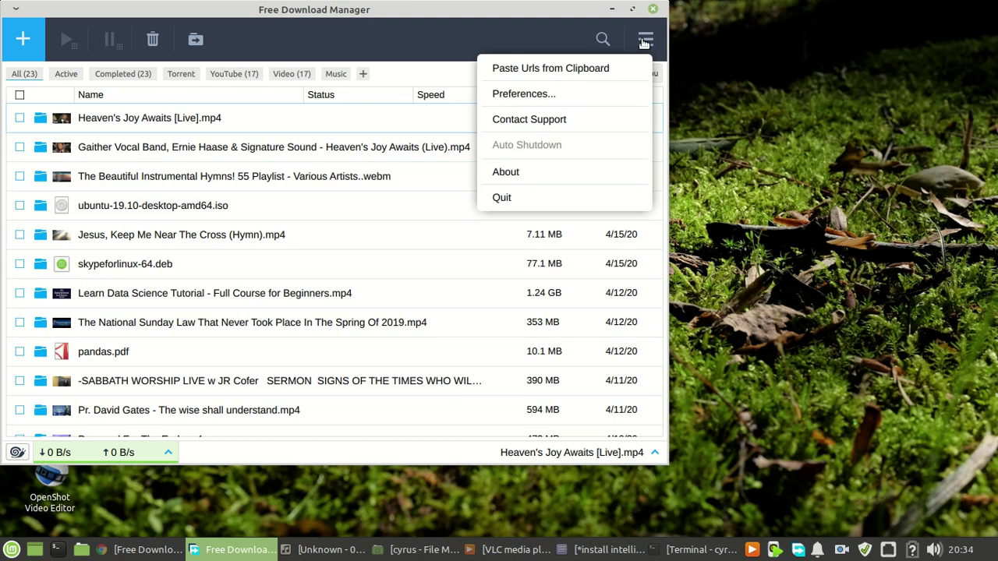
{"action": "left_click", "coordinate": [645, 40]}
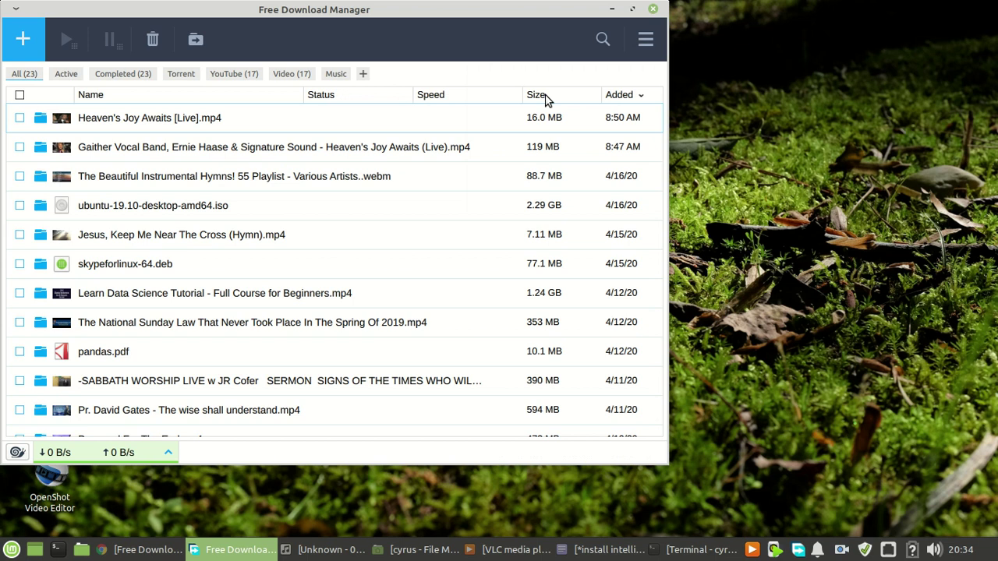
{"action": "left_click", "coordinate": [62, 154]}
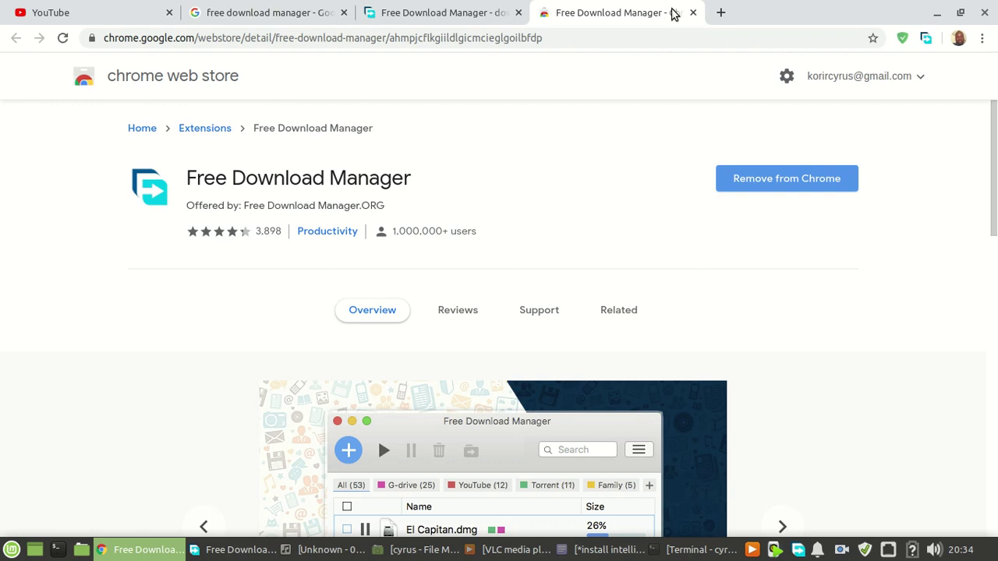
Close the Web Store, freedownloadmanager.org and Google search tabs, leaving only YouTube
{"action": "left_click", "coordinate": [693, 12]}
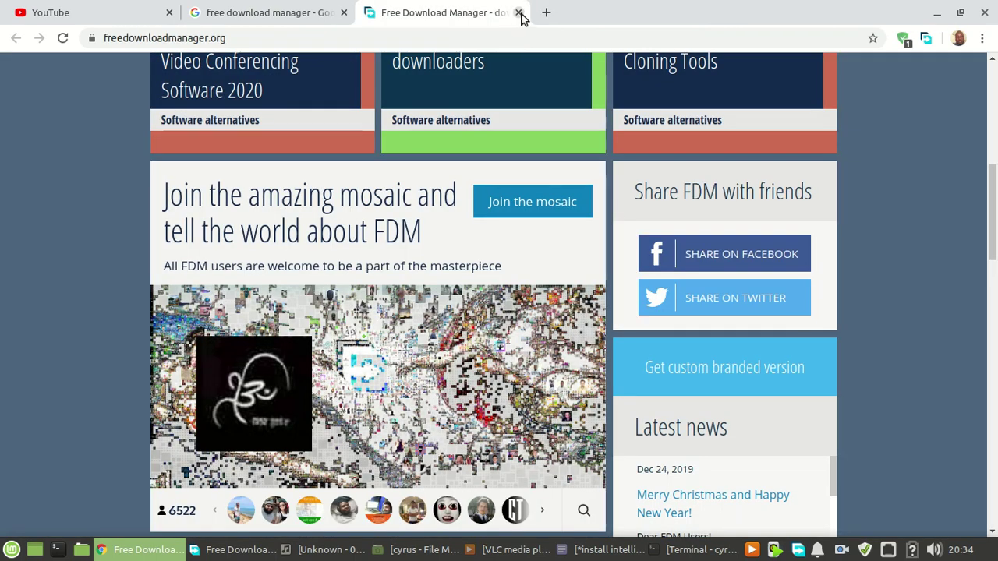
{"action": "left_click", "coordinate": [519, 12]}
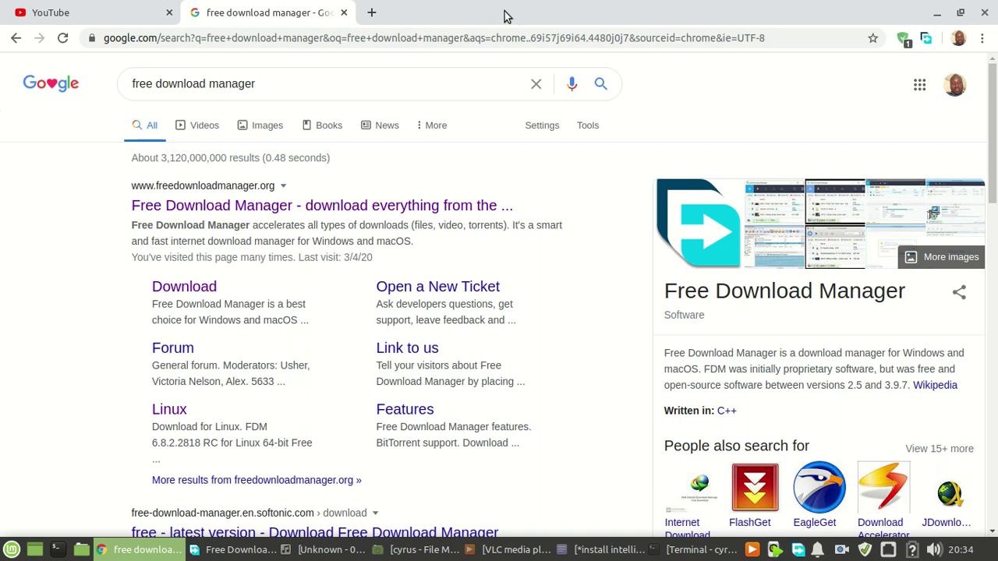
{"action": "key", "text": "ctrl+w"}
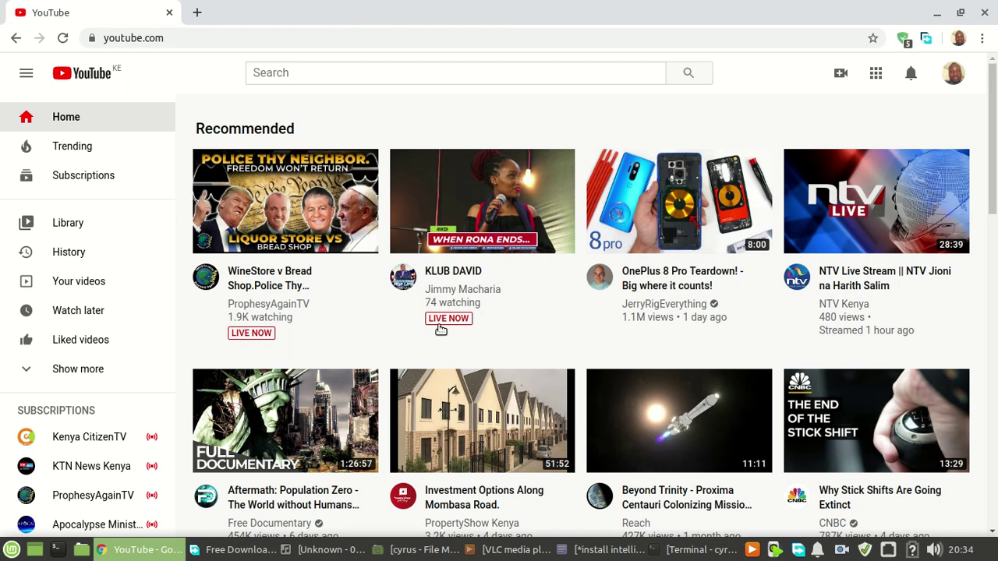
Search YouTube for 'precious jewels hymn' and scroll the results to 'When He cometh'
{"action": "left_click", "coordinate": [289, 73]}
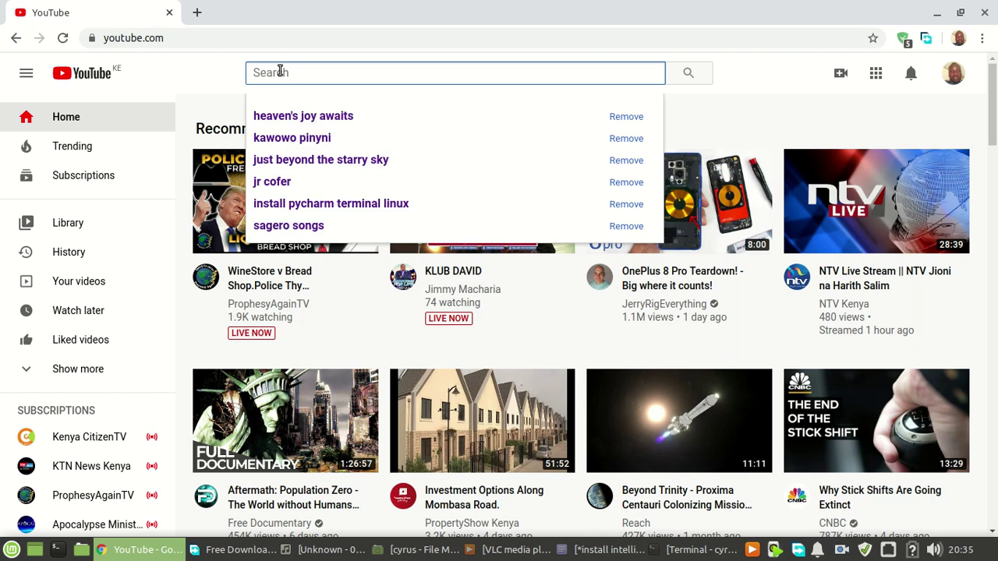
{"action": "type", "text": "preci"}
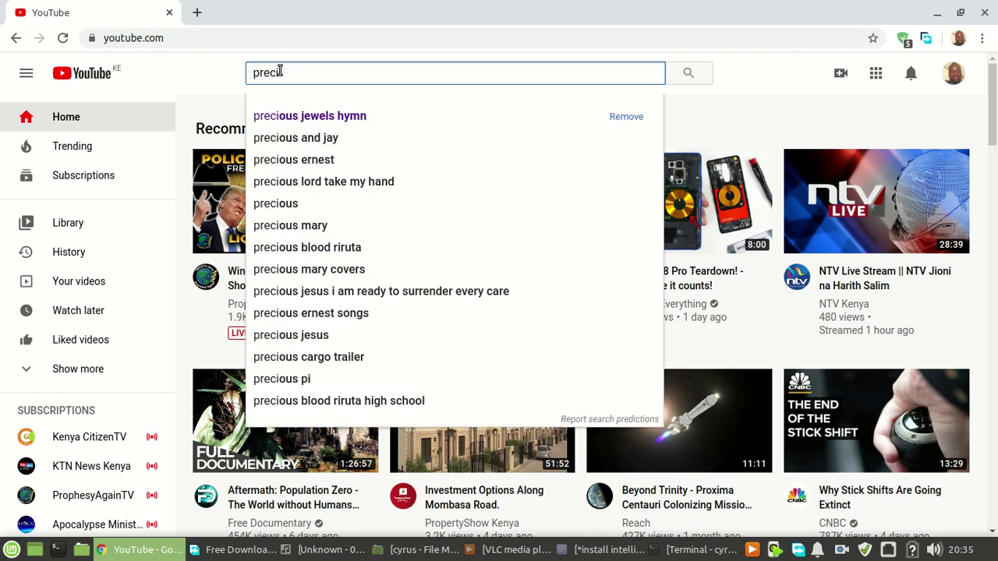
{"action": "left_click", "coordinate": [354, 110]}
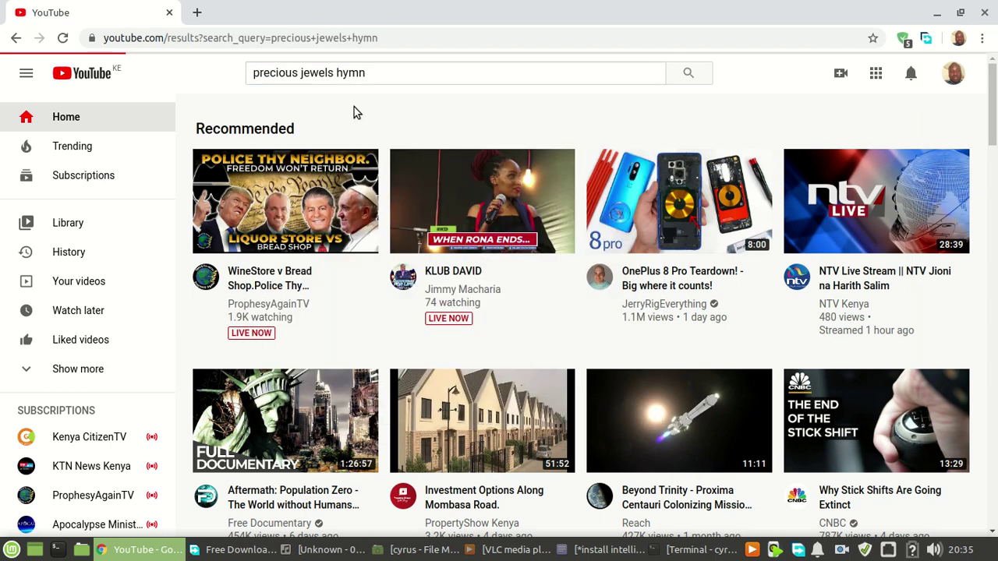
{"action": "scroll", "coordinate": [290, 269], "scroll_direction": "down", "scroll_amount": 2}
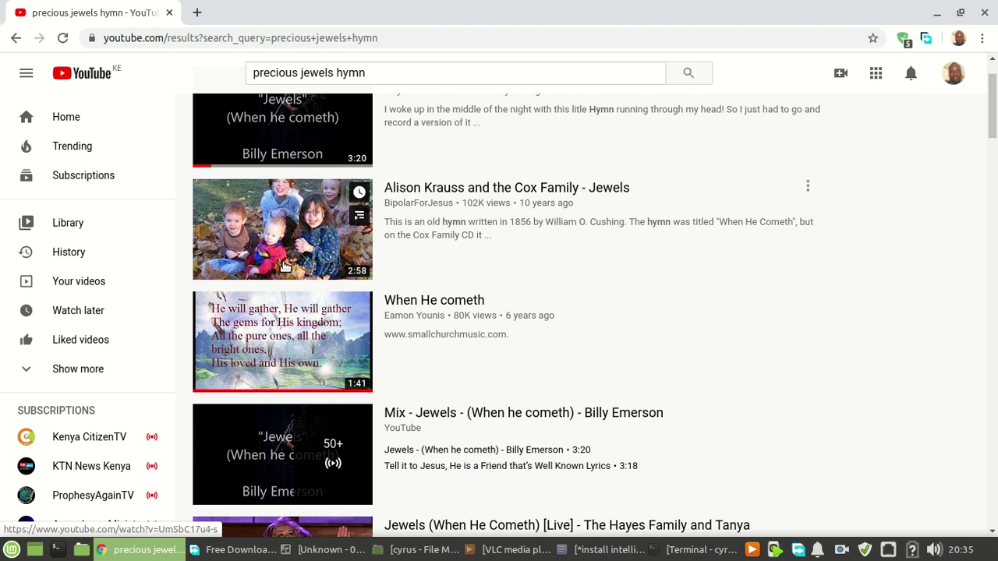
{"action": "scroll", "coordinate": [285, 267], "scroll_direction": "up", "scroll_amount": 2}
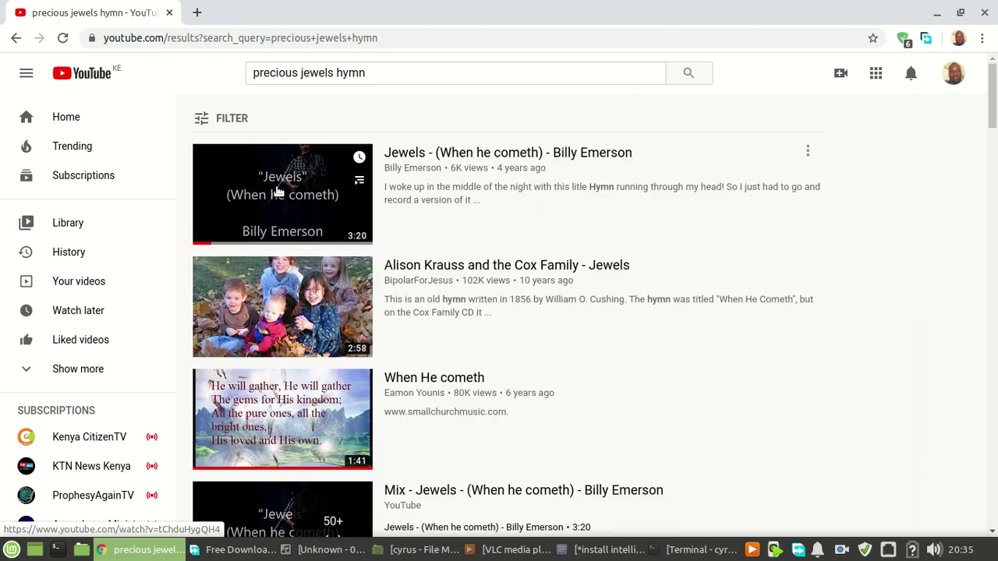
{"action": "scroll", "coordinate": [279, 195], "scroll_direction": "down", "scroll_amount": 5}
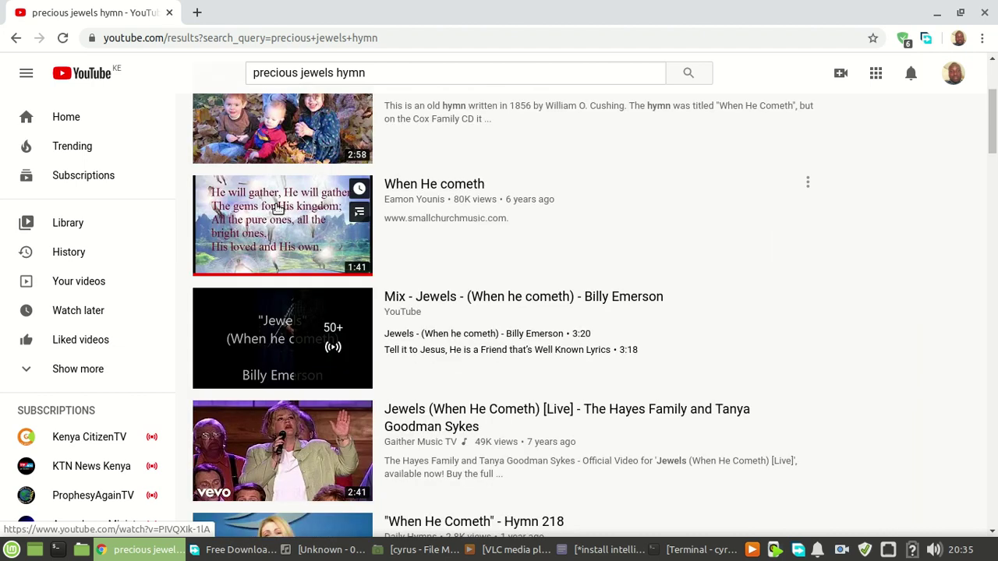
Download the 'When He cometh' video with Free Download Manager from its context menu
{"action": "right_click", "coordinate": [278, 206]}
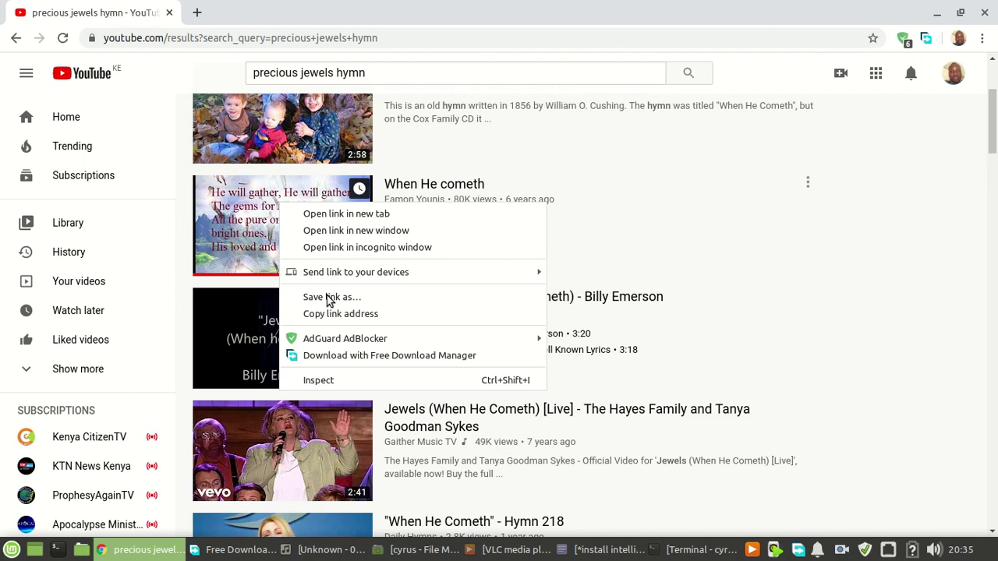
{"action": "left_click", "coordinate": [330, 297]}
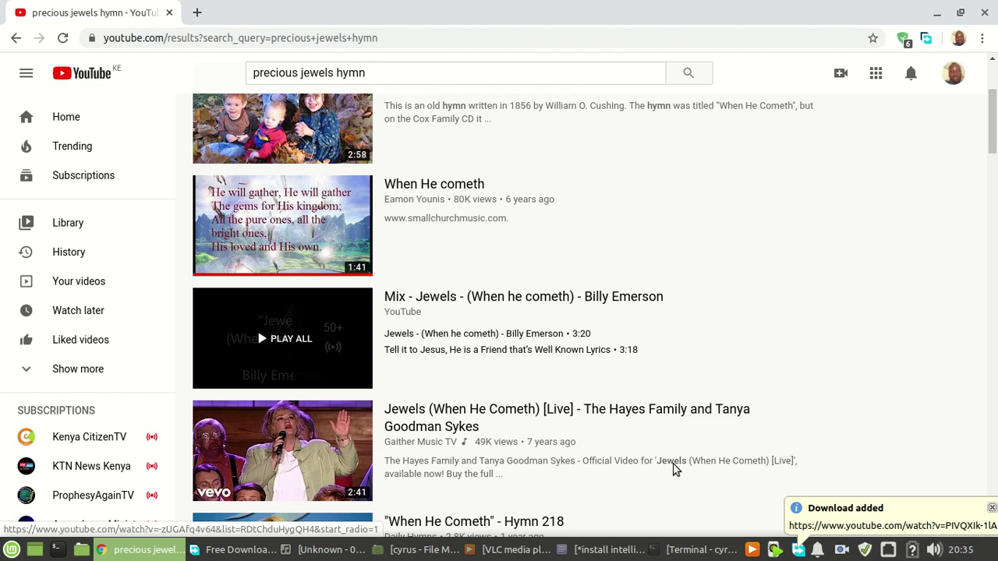
{"action": "left_click", "coordinate": [772, 516]}
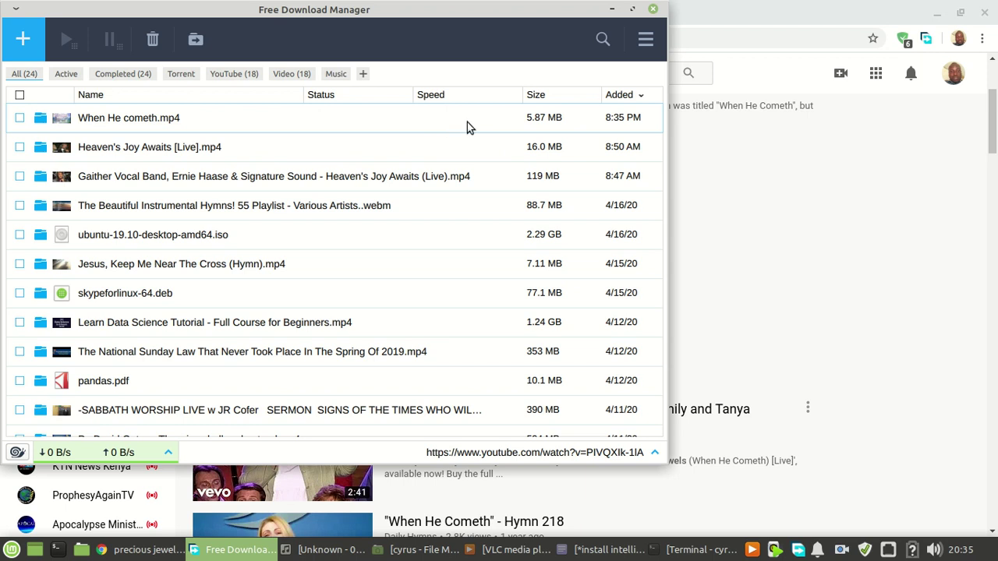
Open the Videos folder containing the downloaded When He cometh.mp4
{"action": "left_click", "coordinate": [41, 118]}
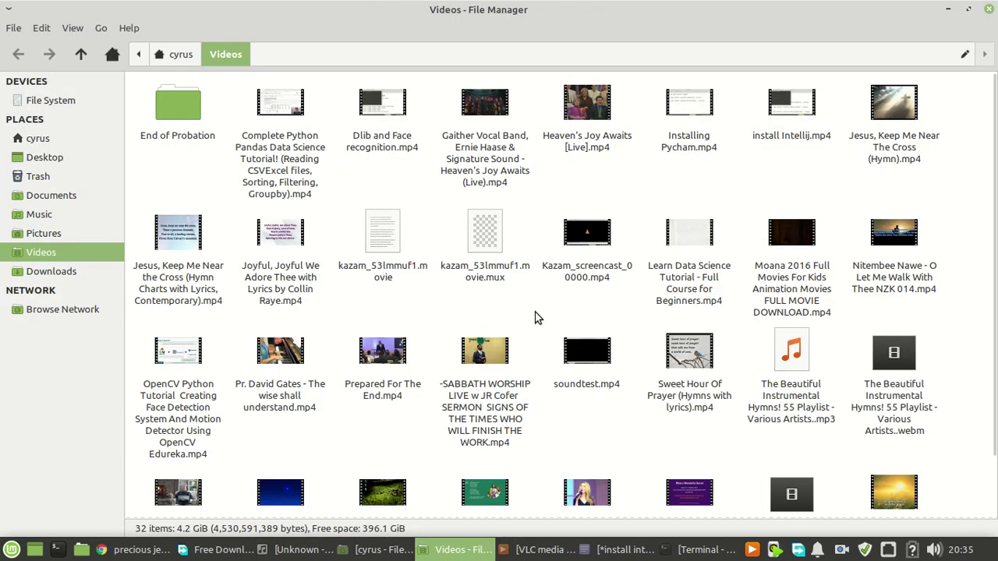
Select When He cometh.mp4 in Videos, confirming a 5.9 MiB MPEG-4 video
{"action": "scroll", "coordinate": [544, 322], "scroll_direction": "down", "scroll_amount": 2}
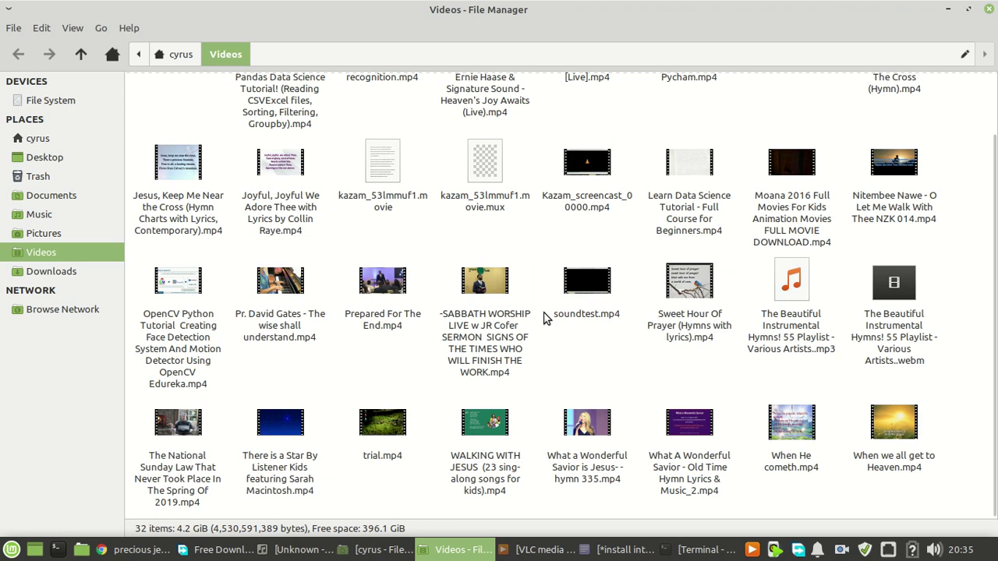
{"action": "scroll", "coordinate": [544, 318], "scroll_direction": "up", "scroll_amount": 2}
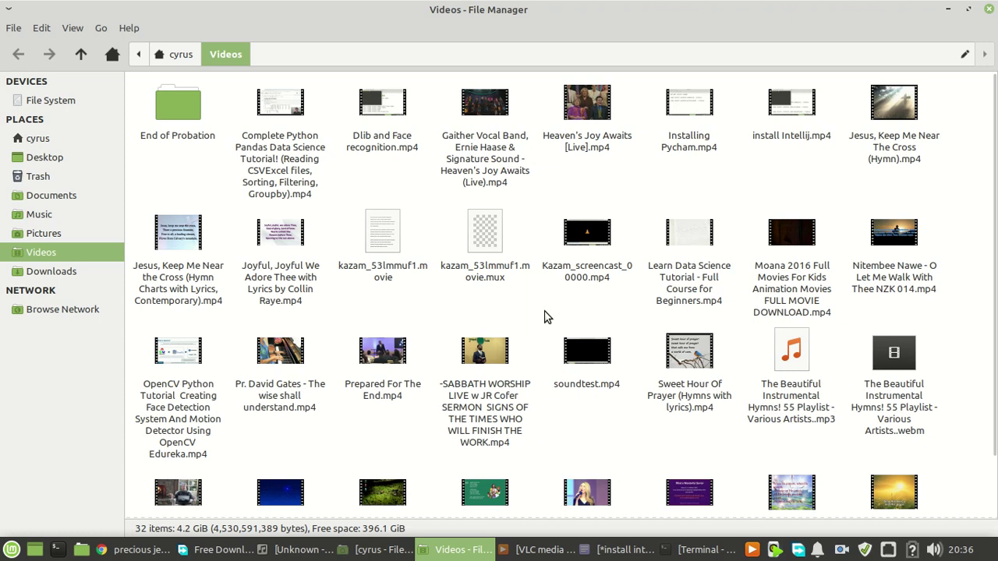
{"action": "scroll", "coordinate": [544, 316], "scroll_direction": "down", "scroll_amount": 2}
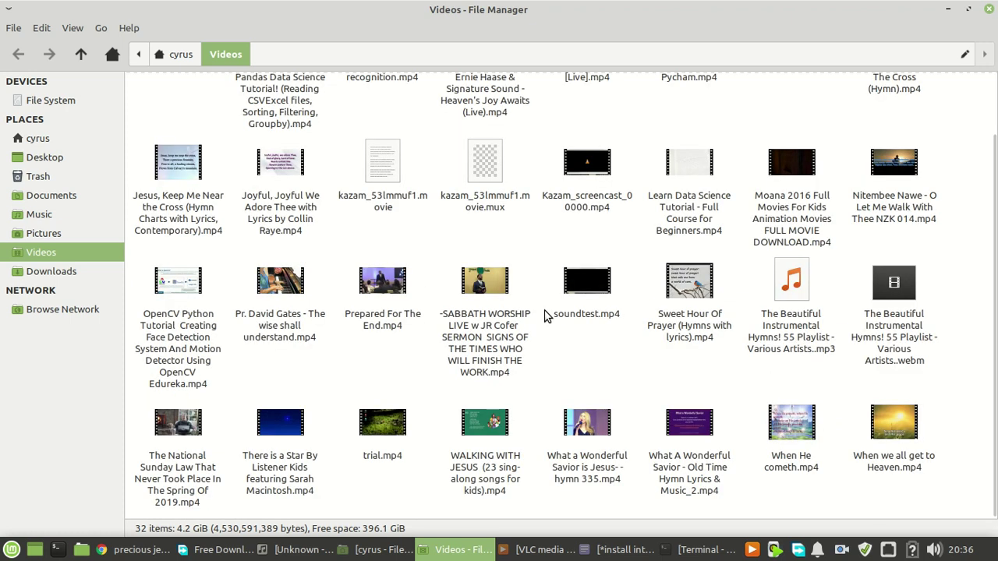
{"action": "left_click", "coordinate": [785, 423]}
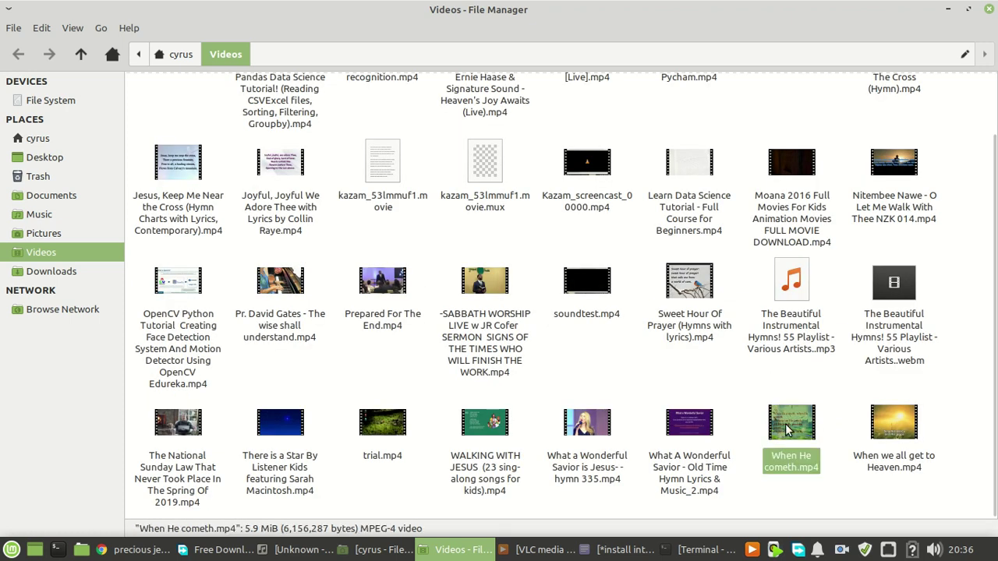